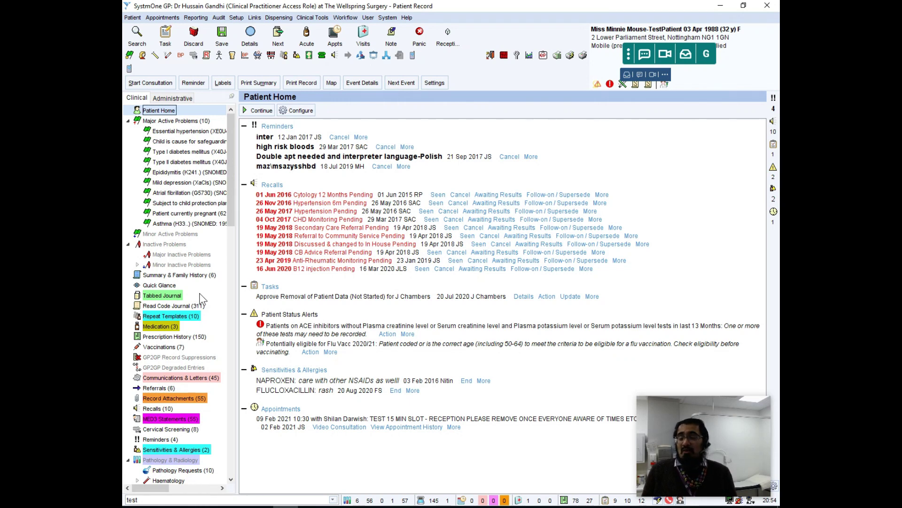
Look through the patient's tabbed journal, repeat templates and full medication list
click(176, 297)
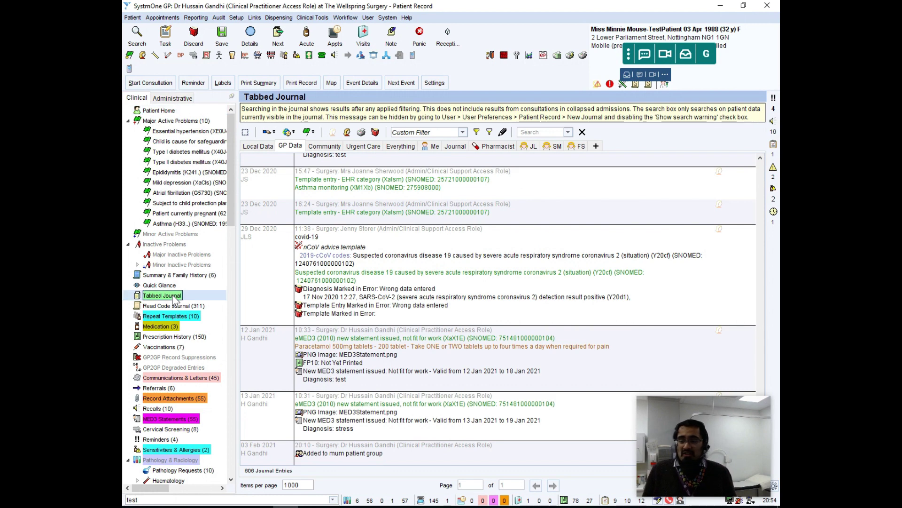
click(177, 317)
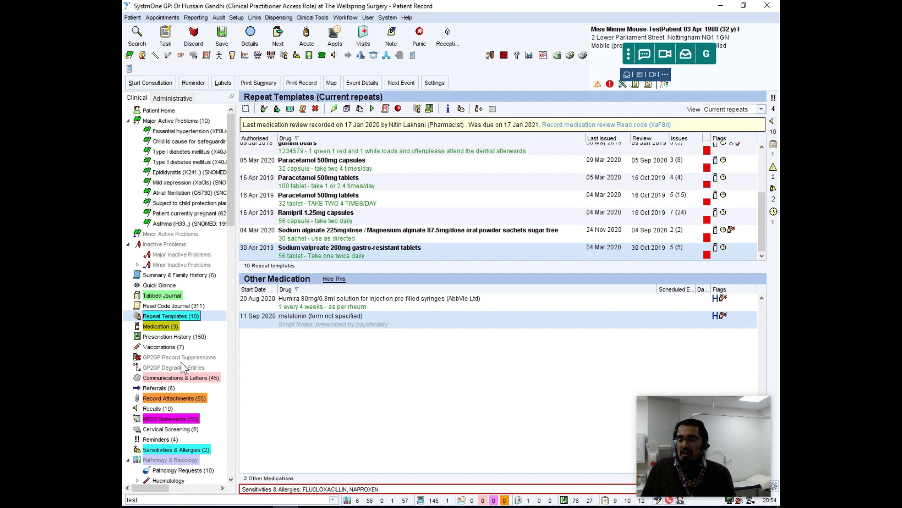
click(173, 330)
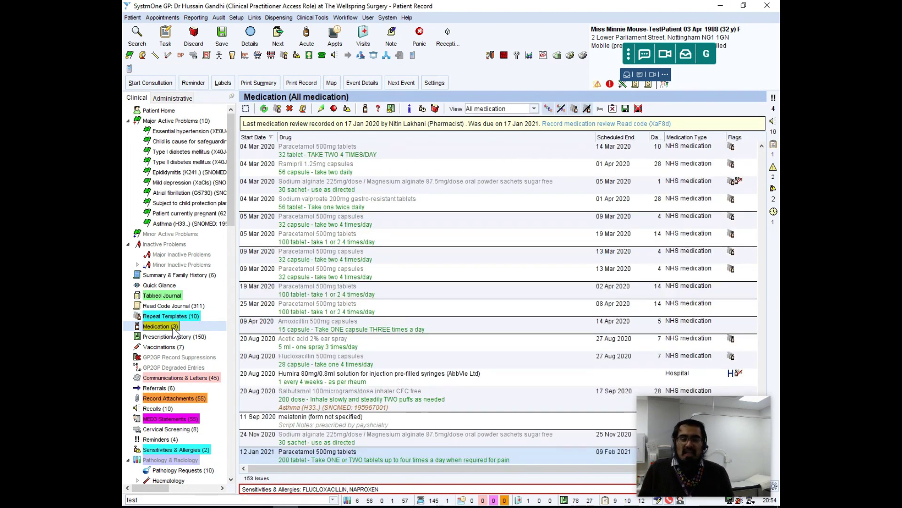
Review communications, letters and record attachments, then open MED3 Statements and scroll the fit notes
click(176, 378)
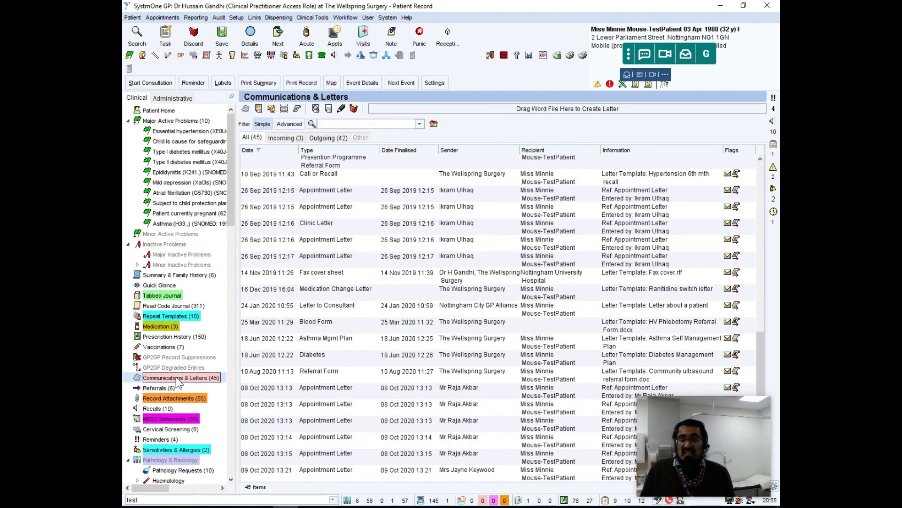
click(175, 398)
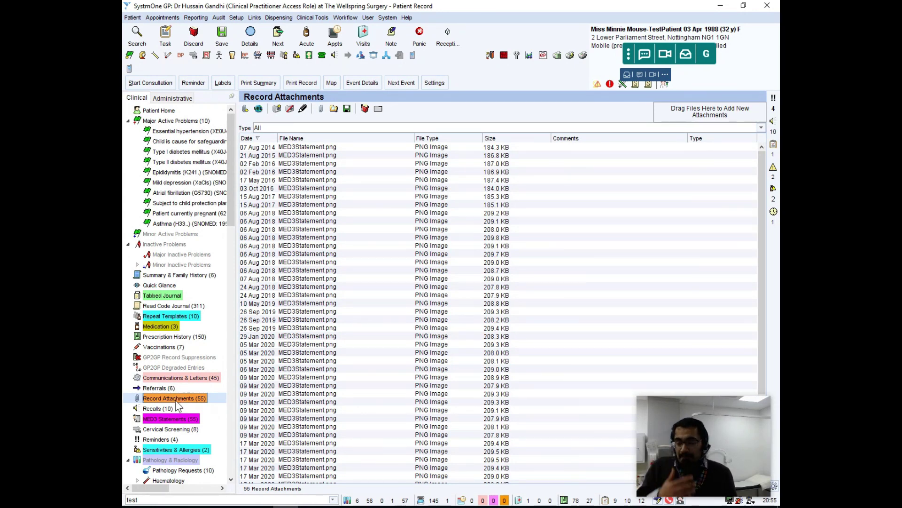
click(176, 419)
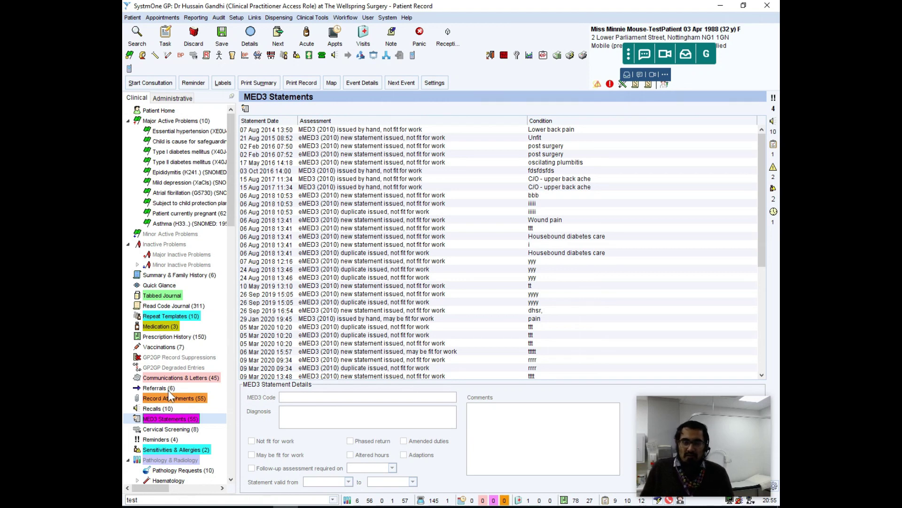
scroll(174, 389, down, 6)
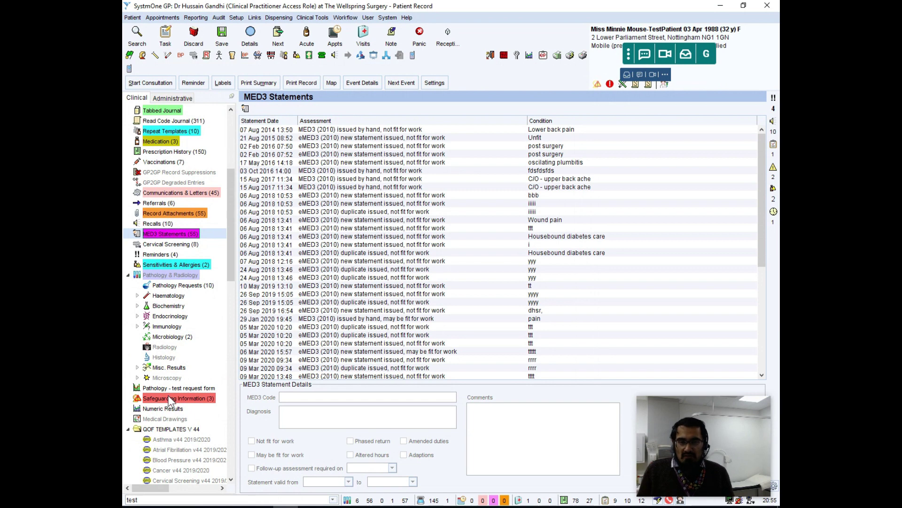
scroll(169, 399, up, 6)
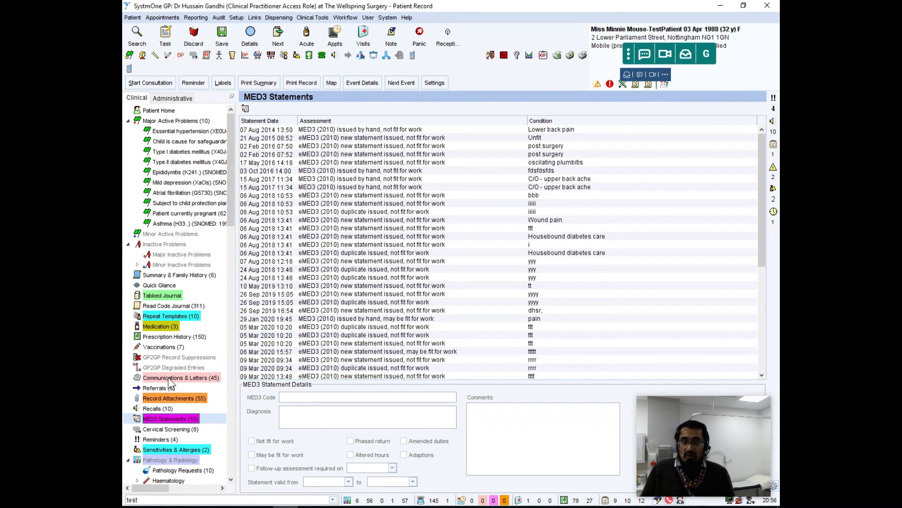
Jump to the EPaCCS End of Life Template and Groups & Relationships by shortcut, then return to Patient Home
key(End)
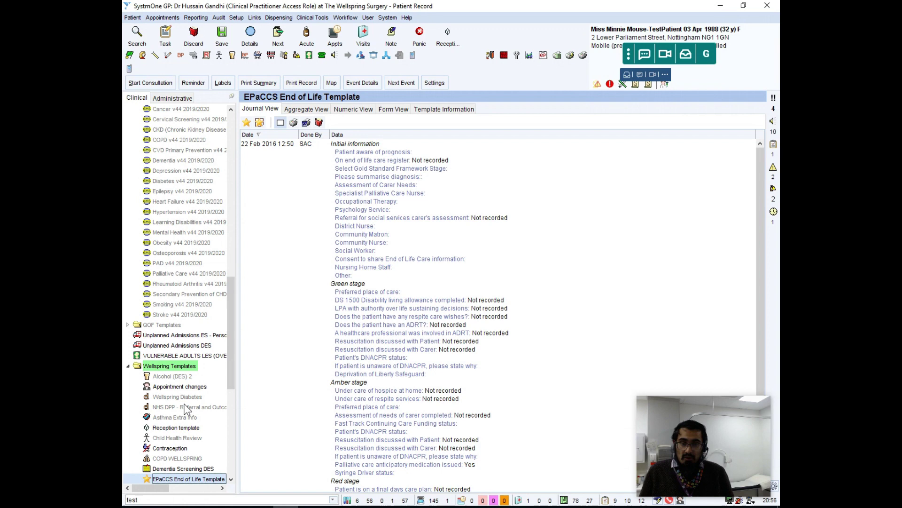
key(End)
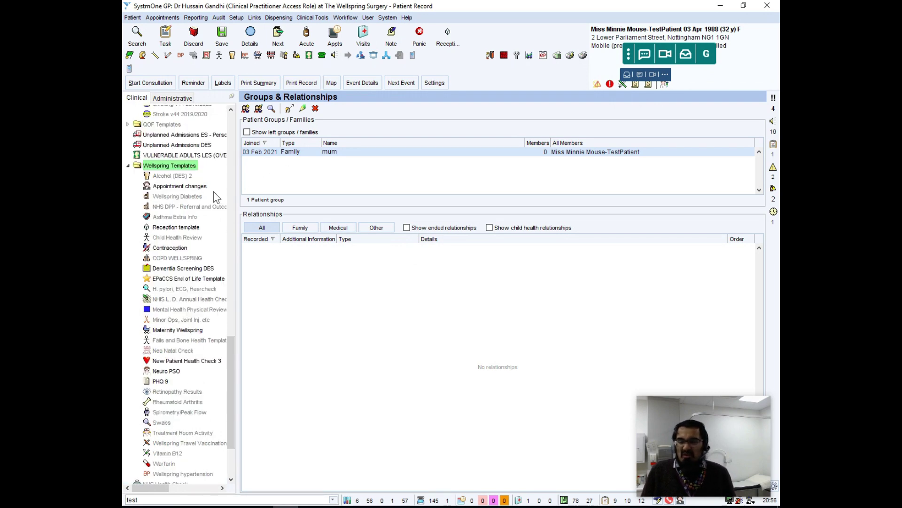
scroll(213, 180, up, 10)
click(189, 109)
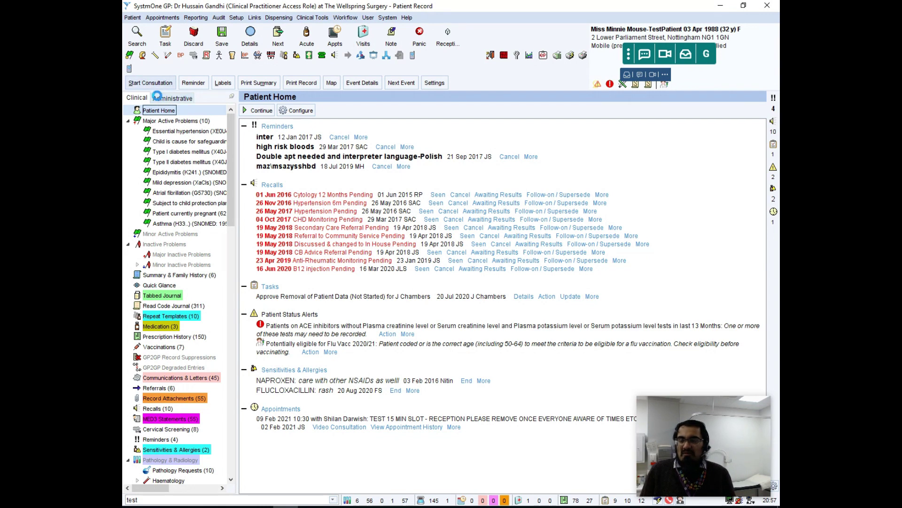
click(162, 98)
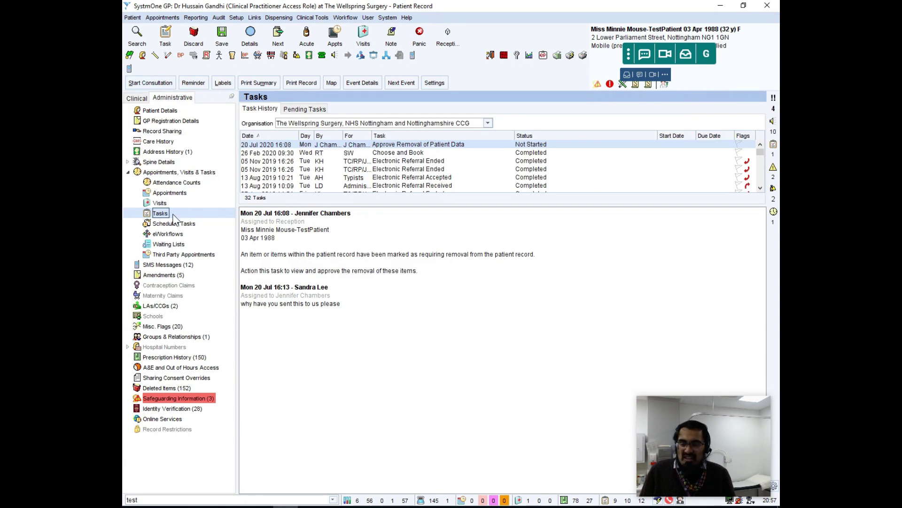
click(128, 100)
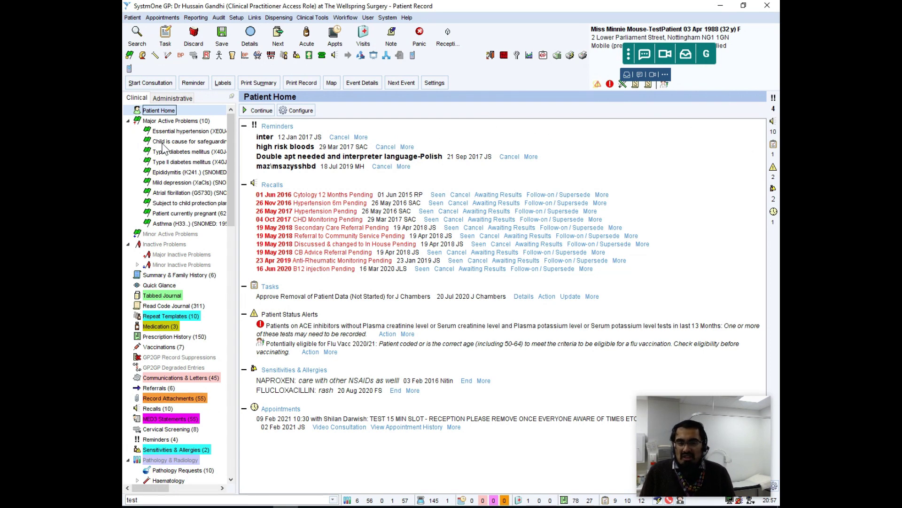
key(ctrl+Tab)
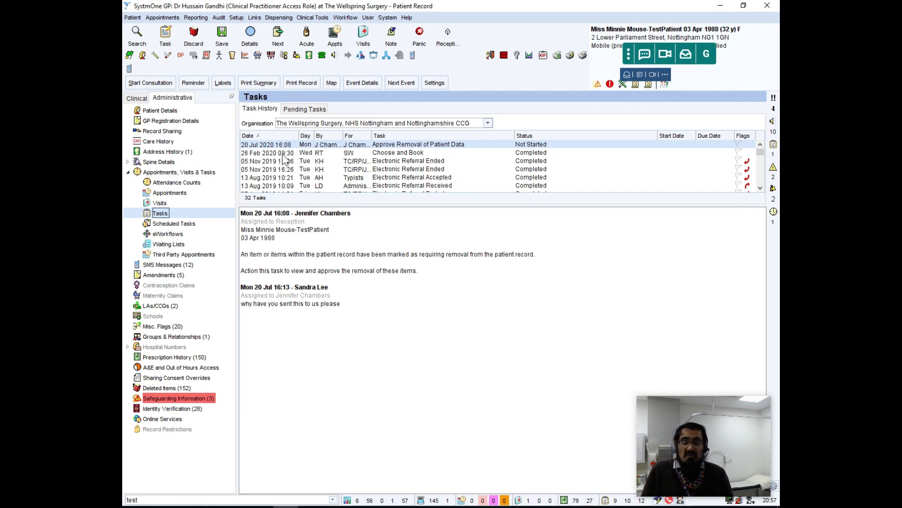
click(141, 100)
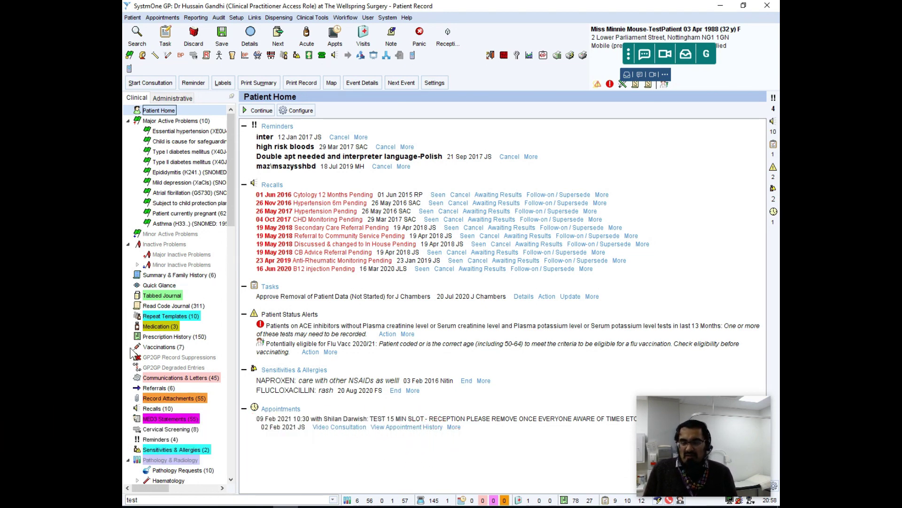
From the Referrals node's tree configuration, colour the Summary & Family History node green under Tree Colours
right_click(206, 388)
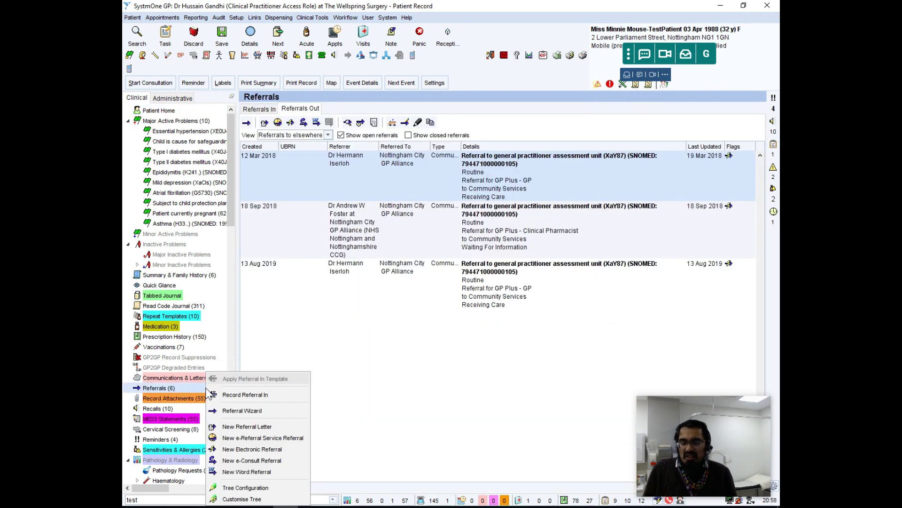
click(238, 489)
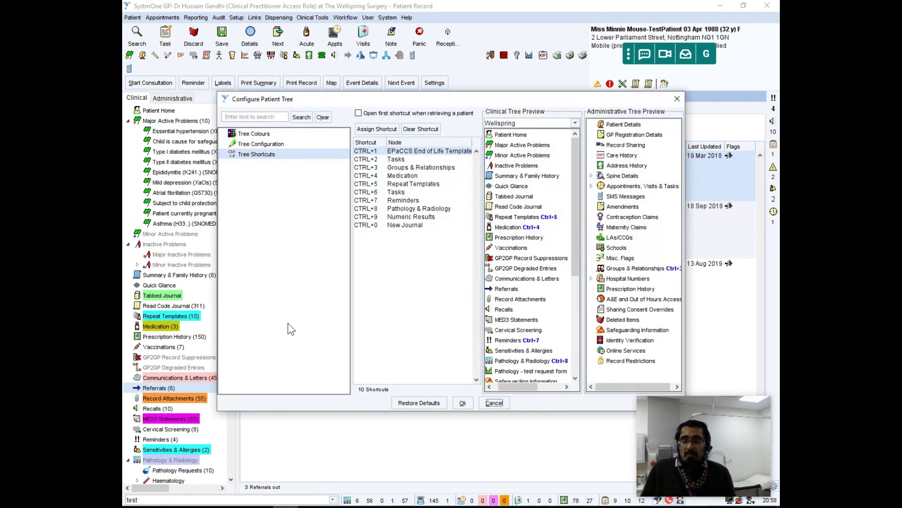
click(254, 134)
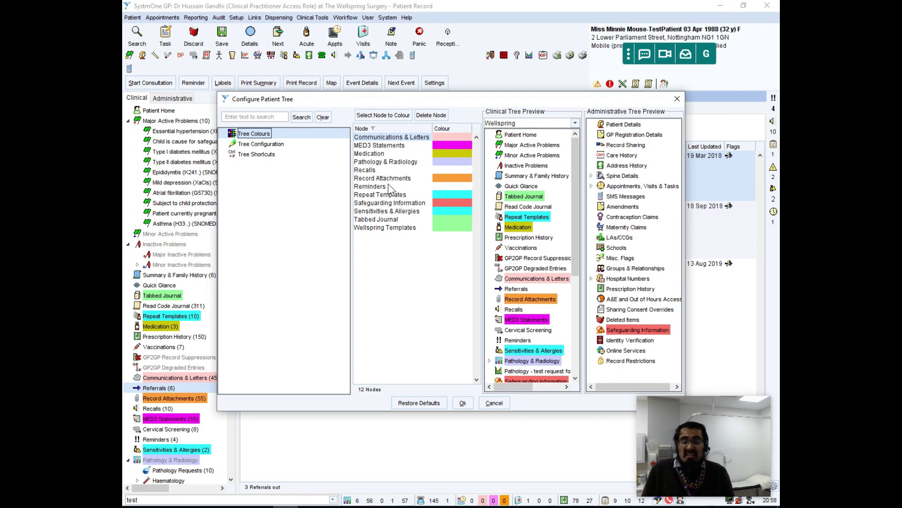
right_click(535, 179)
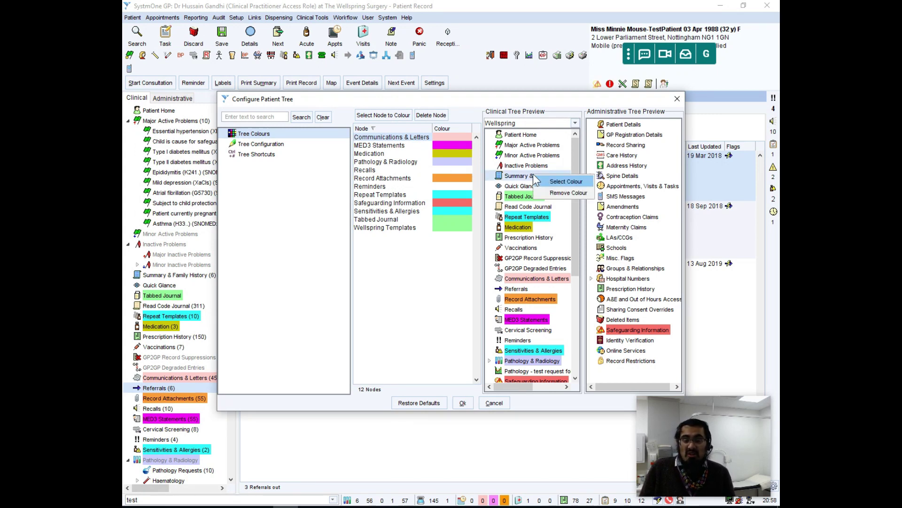
click(550, 181)
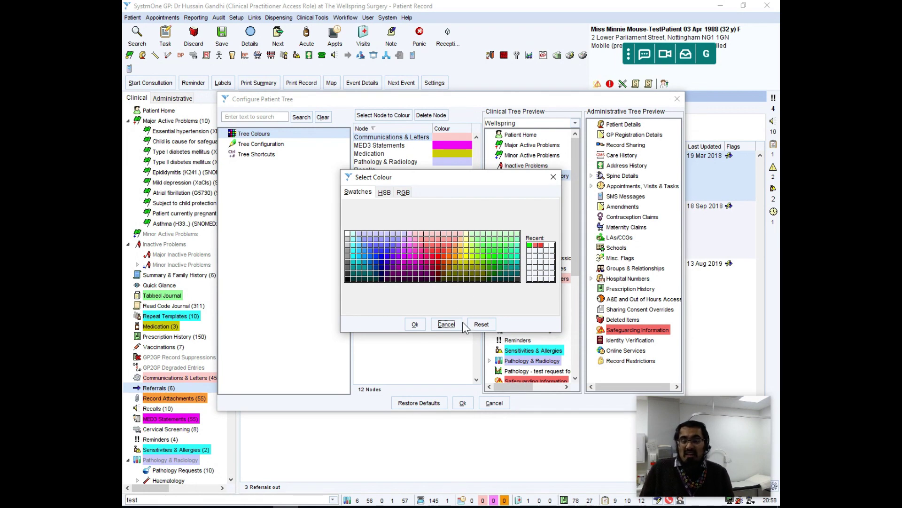
click(425, 325)
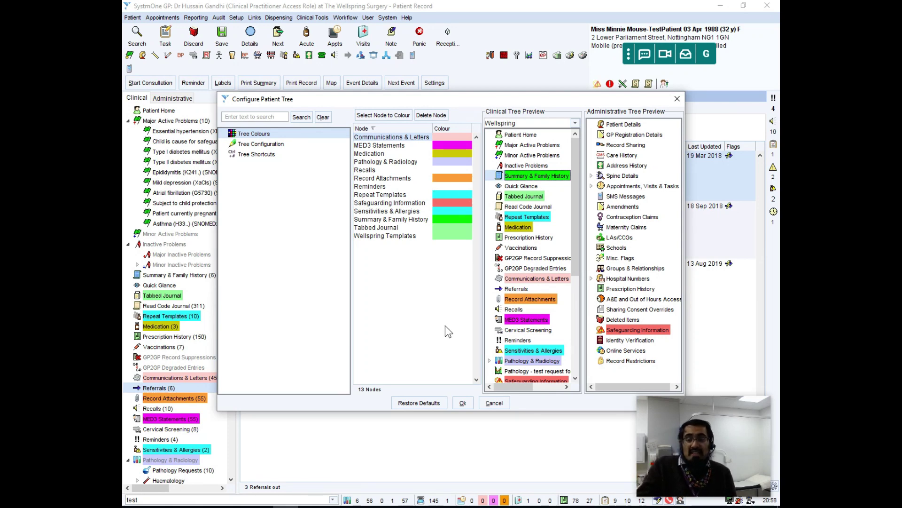
Switch the Configure Patient Tree dialog to the Tree Shortcuts list of 10 node shortcuts
click(267, 145)
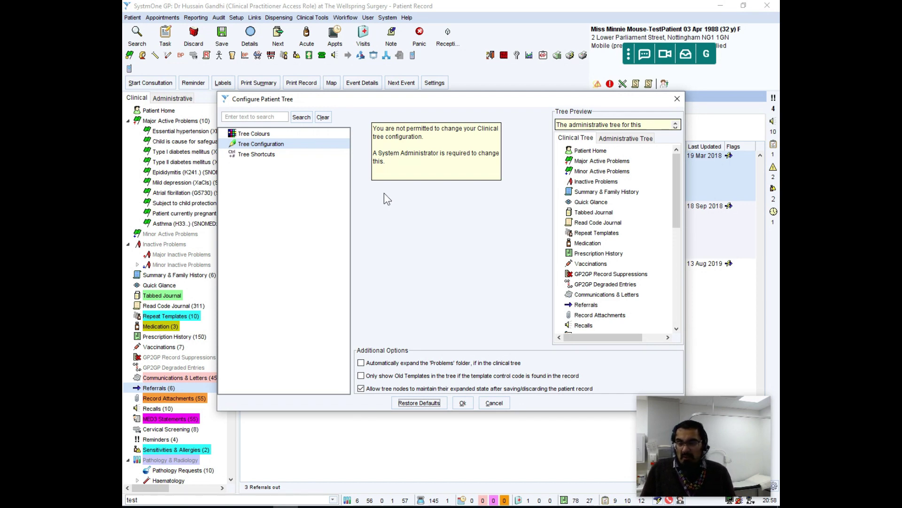
click(276, 161)
click(271, 155)
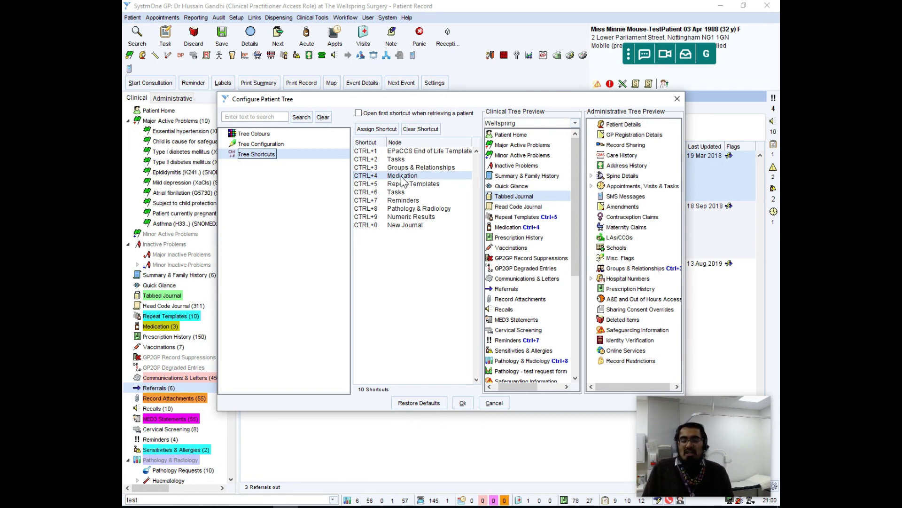
Reassign CTRL+4 from Medication to the Contraception template found by searching 'contra'
click(383, 130)
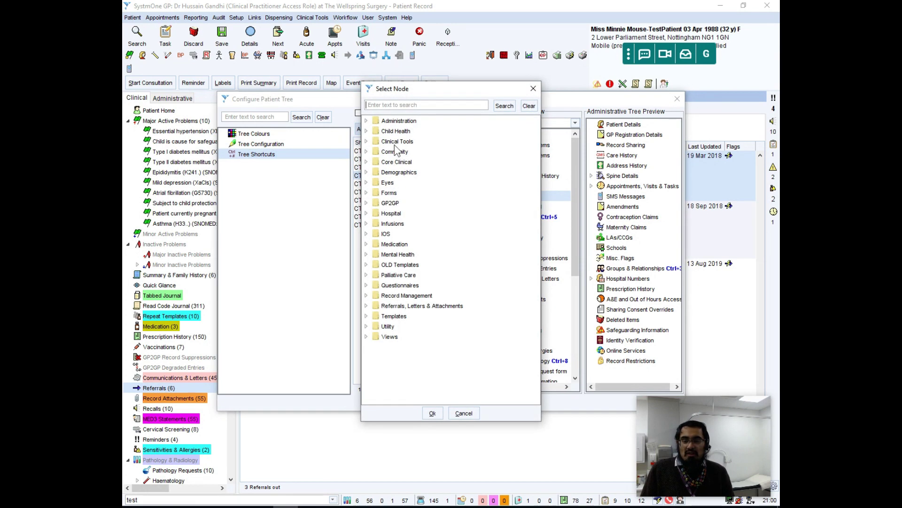
click(419, 107)
text(co)
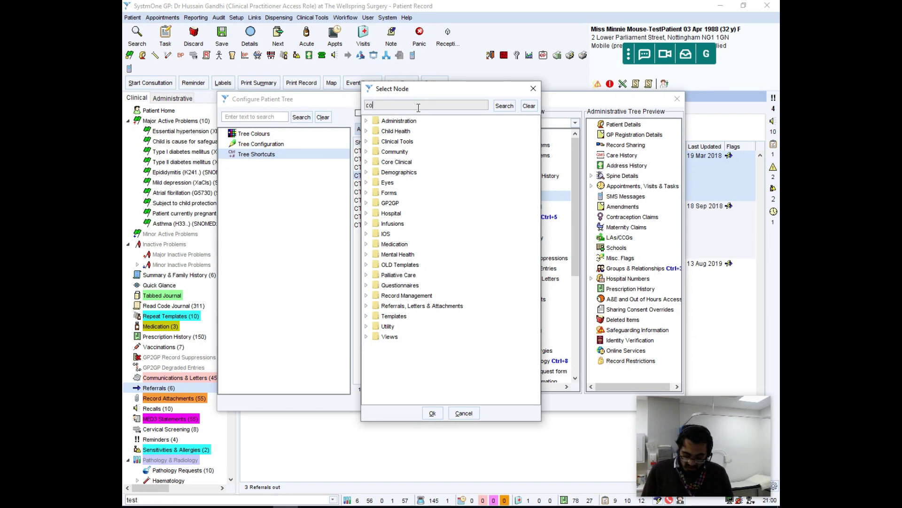
text(ntra)
key(Return)
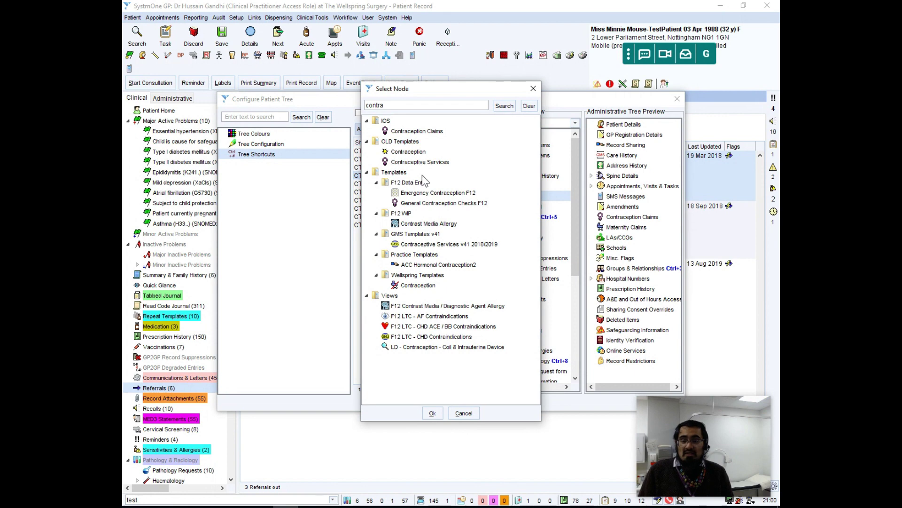
click(409, 155)
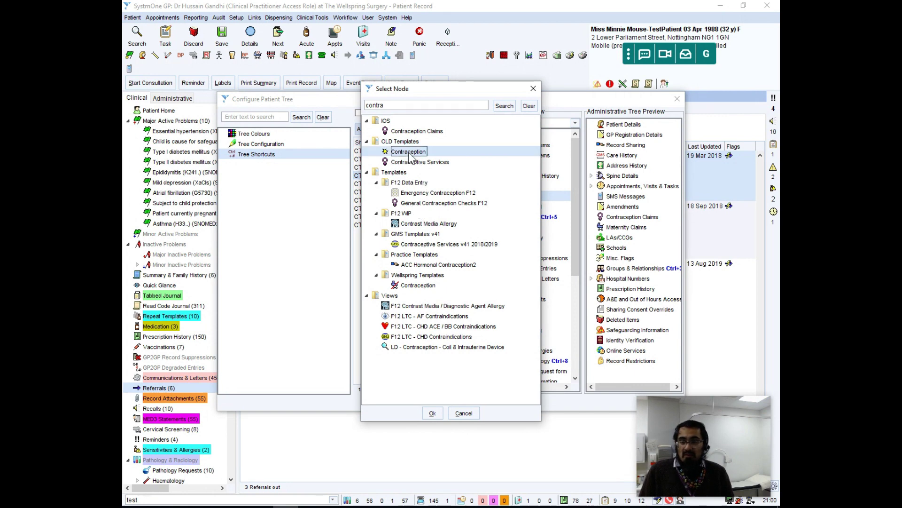
click(432, 413)
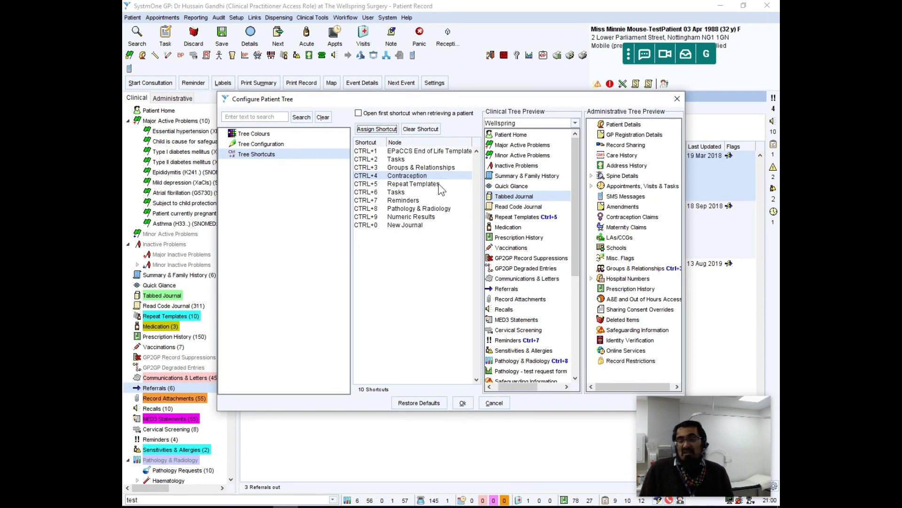